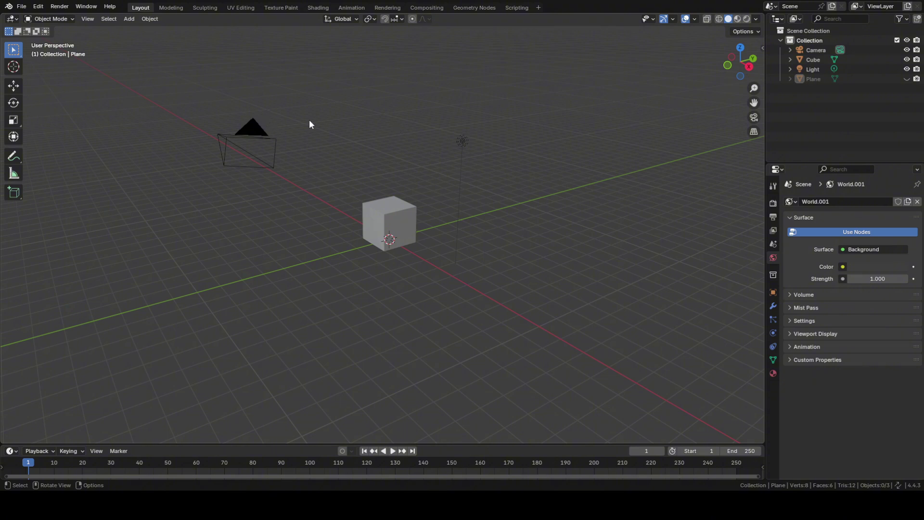
- Select the scene's light and try moving it freely and along the global Y axis
{"action": "left_click_drag", "start_coordinate": [194, 89], "coordinate": [571, 342]}
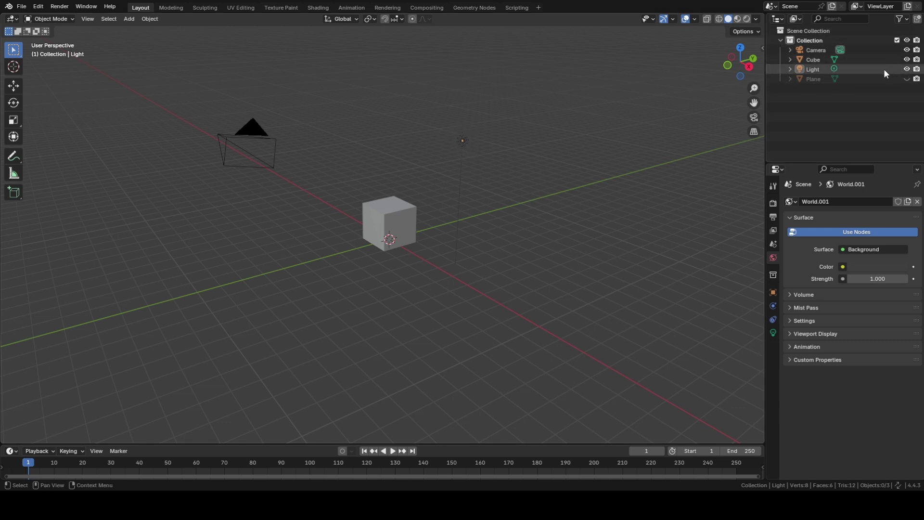
{"action": "left_click", "coordinate": [871, 69]}
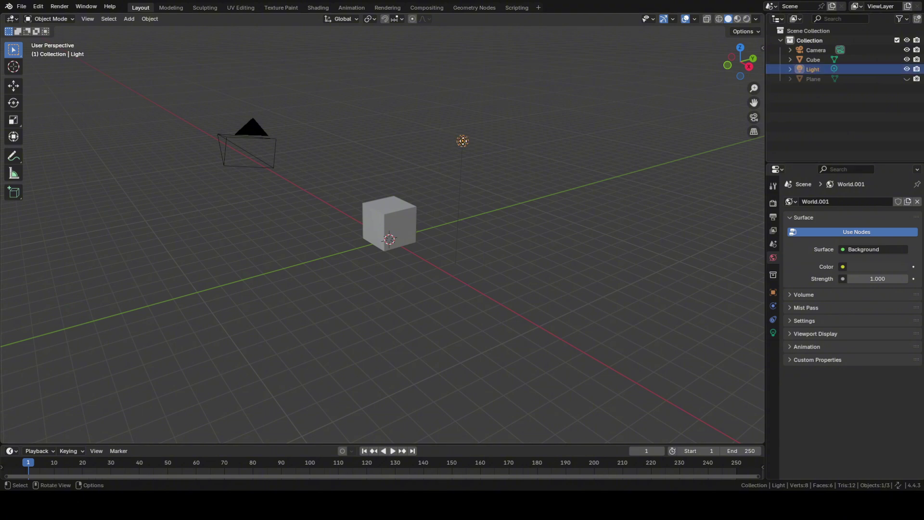
{"action": "key", "text": "g"}
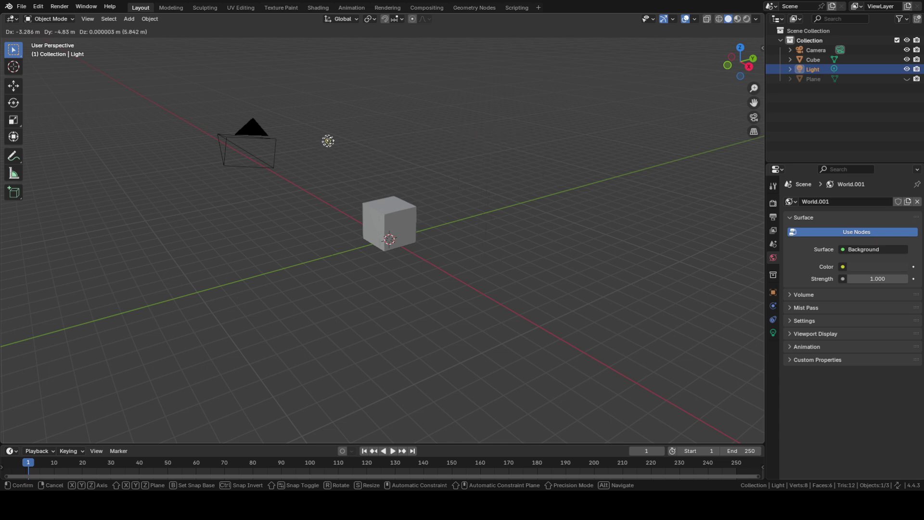
{"action": "left_click", "coordinate": [471, 139]}
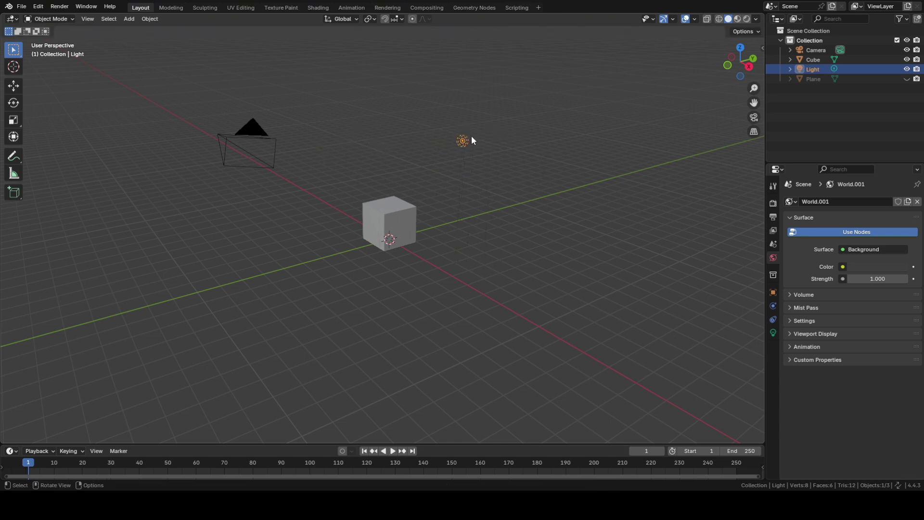
{"action": "key", "text": "g"}
{"action": "mouse_move", "coordinate": [462, 142]}
{"action": "middle_mouse_down"}
{"action": "mouse_move", "coordinate": [332, 135]}
{"action": "mouse_move", "coordinate": [515, 130]}
{"action": "mouse_move", "coordinate": [376, 157]}
{"action": "mouse_move", "coordinate": [509, 153]}
{"action": "mouse_move", "coordinate": [457, 140]}
{"action": "middle_mouse_up"}
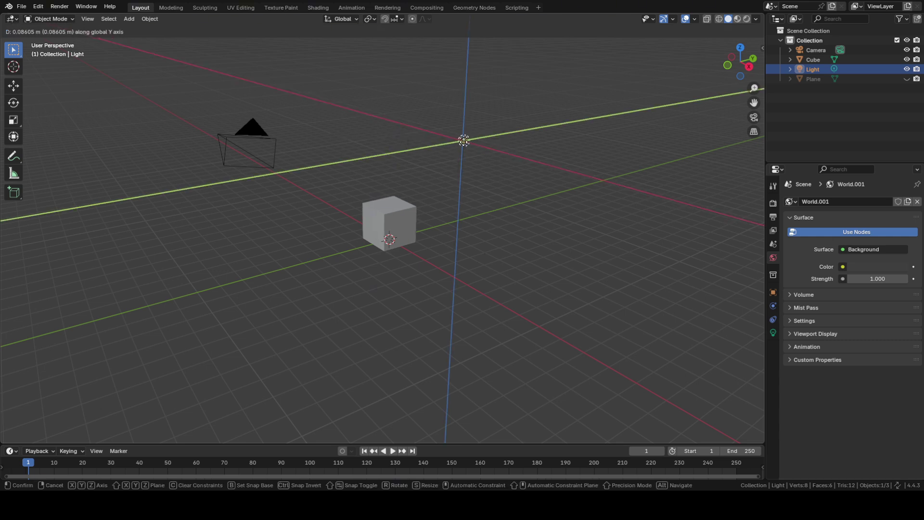
{"action": "left_click", "coordinate": [459, 131]}
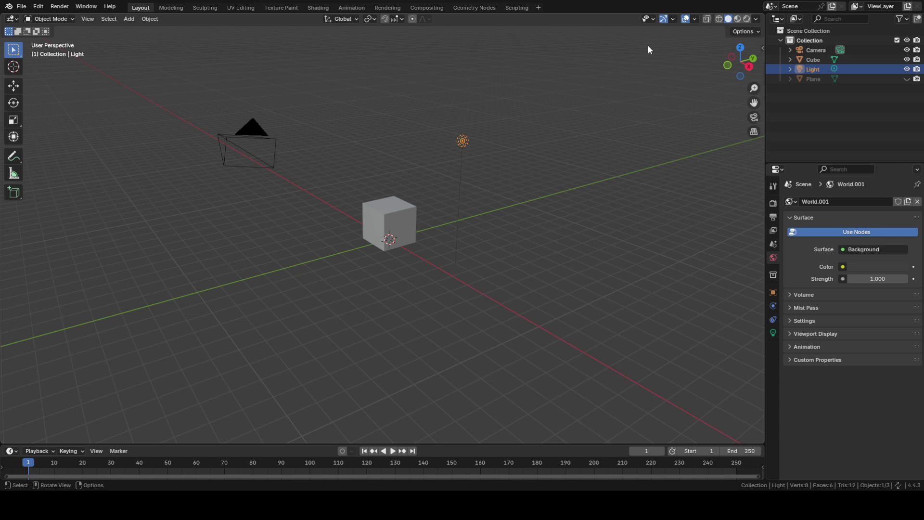
- Switch the viewport shading to Rendered to preview the light on the cube
{"action": "left_click", "coordinate": [746, 19]}
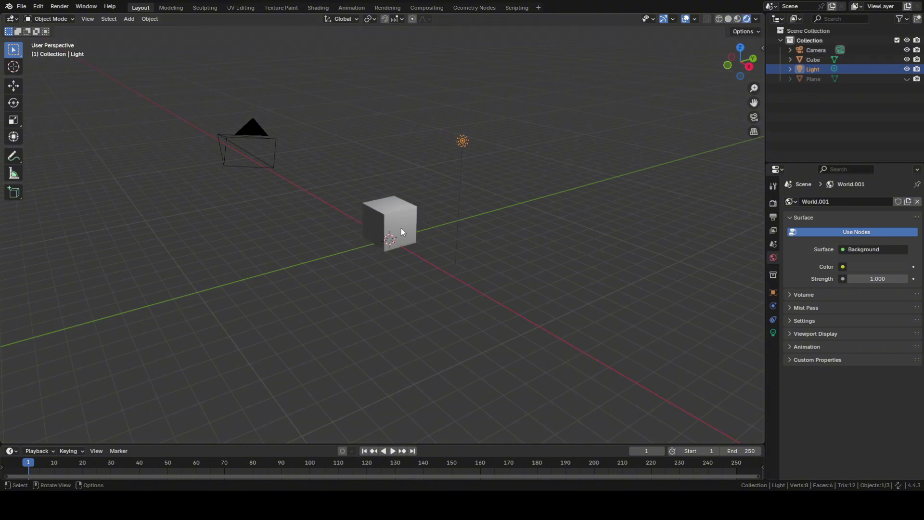
{"action": "mouse_move", "coordinate": [334, 275]}
{"action": "middle_mouse_down"}
{"action": "mouse_move", "coordinate": [435, 273]}
{"action": "mouse_move", "coordinate": [301, 283]}
{"action": "mouse_move", "coordinate": [334, 269]}
{"action": "middle_mouse_up"}
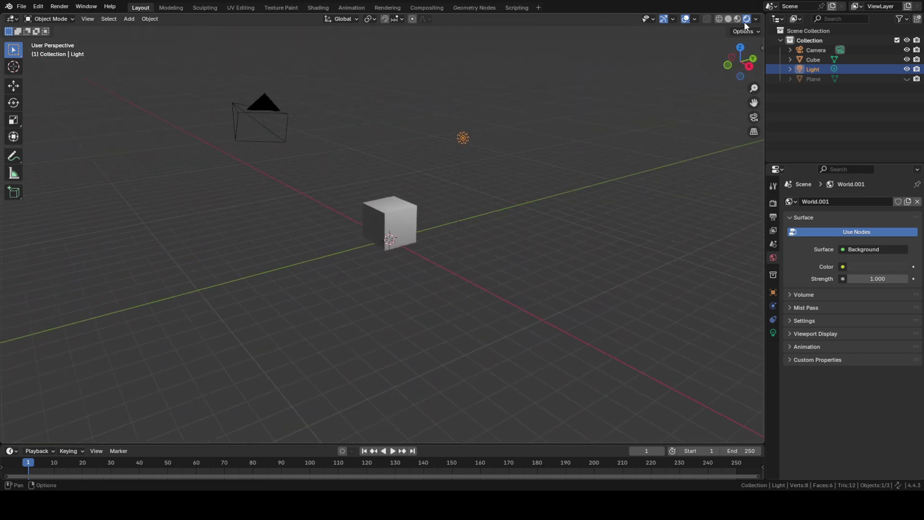
{"action": "key", "text": "z"}
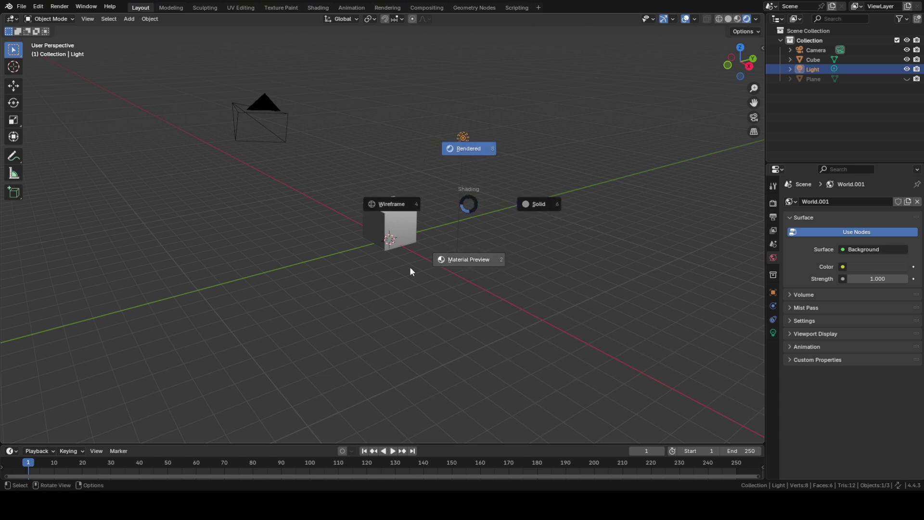
{"action": "left_click", "coordinate": [480, 151]}
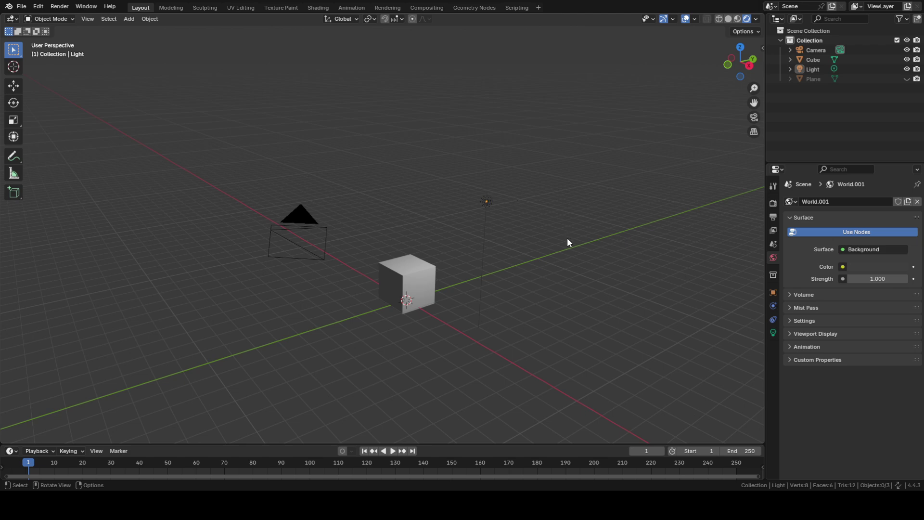
- Open the light's data properties and try the Sun, Point, Spot and Area types, ending on Area
{"action": "left_click", "coordinate": [773, 333]}
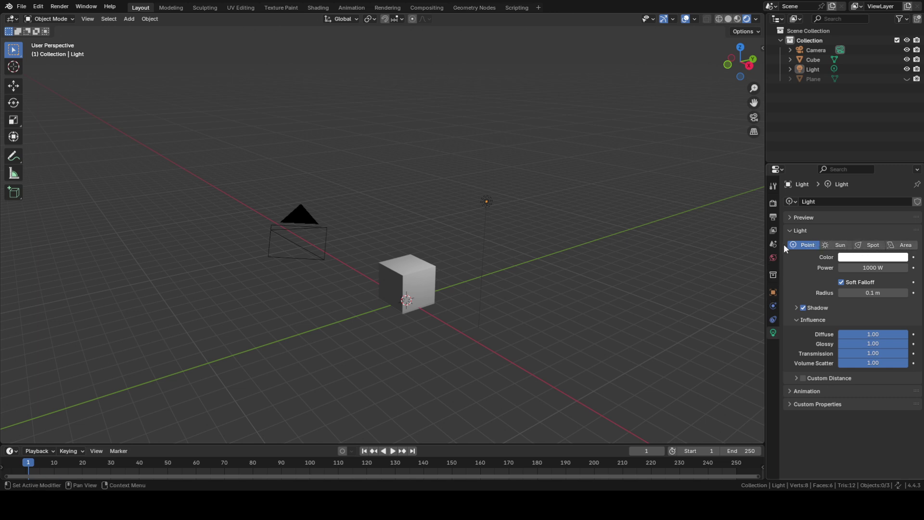
{"action": "left_click", "coordinate": [832, 245]}
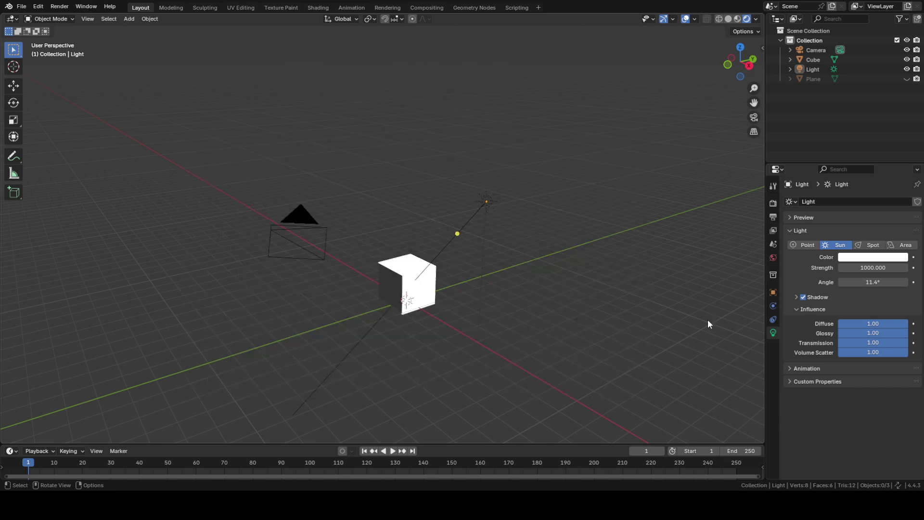
{"action": "left_click", "coordinate": [803, 245]}
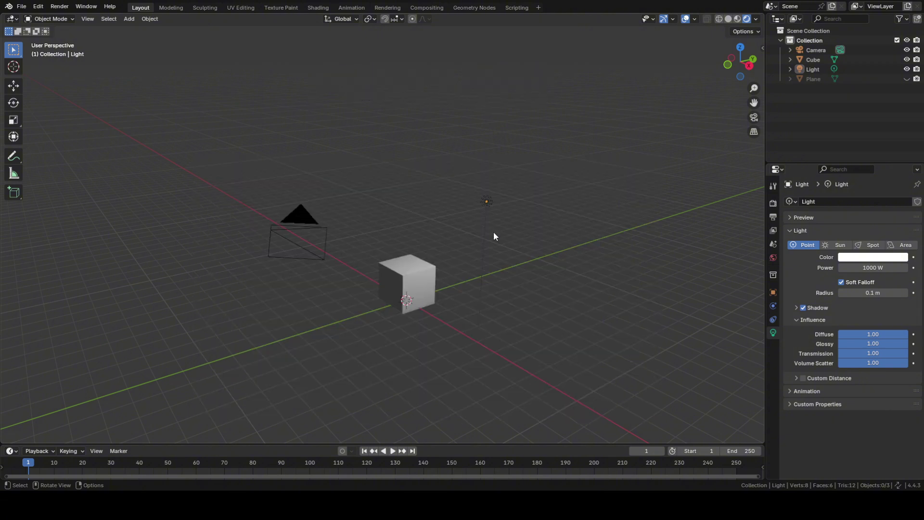
{"action": "left_click", "coordinate": [869, 245]}
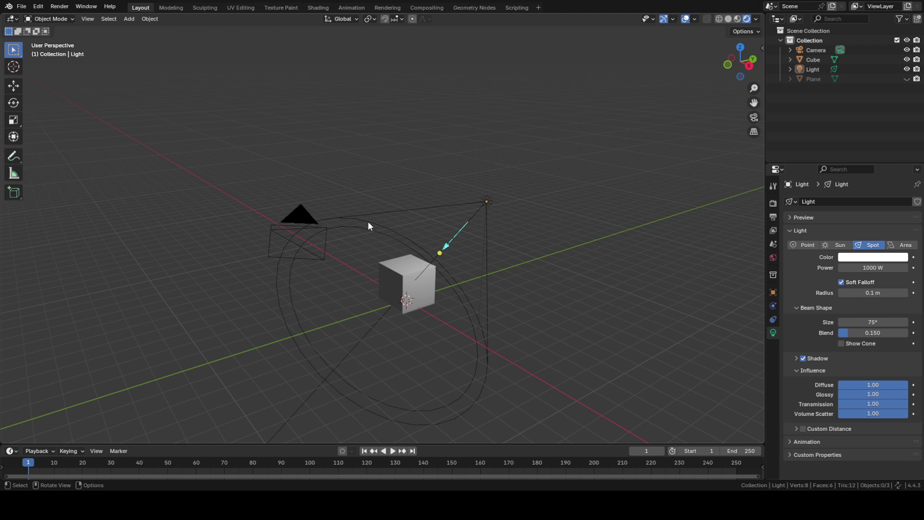
{"action": "left_click", "coordinate": [901, 245]}
{"action": "scroll", "coordinate": [452, 319], "scroll_direction": "down", "scroll_amount": 8}
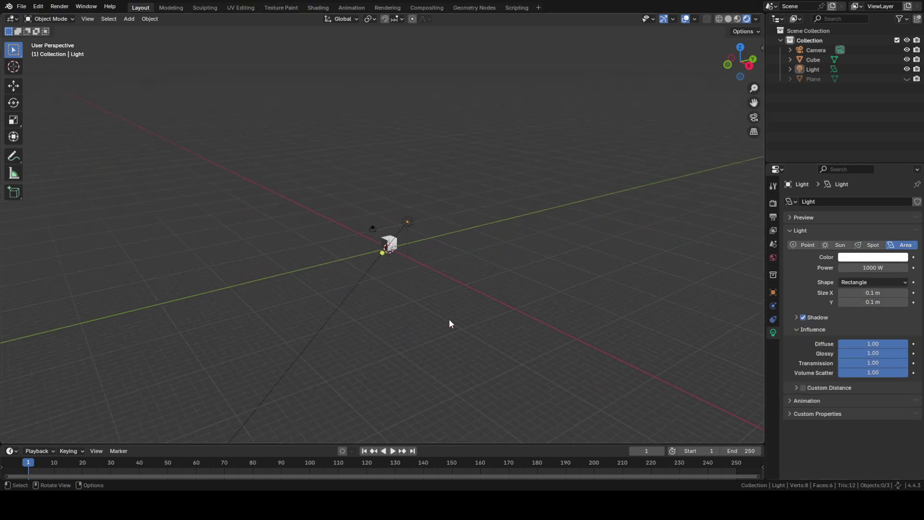
{"action": "scroll", "coordinate": [411, 178], "scroll_direction": "up", "scroll_amount": 8}
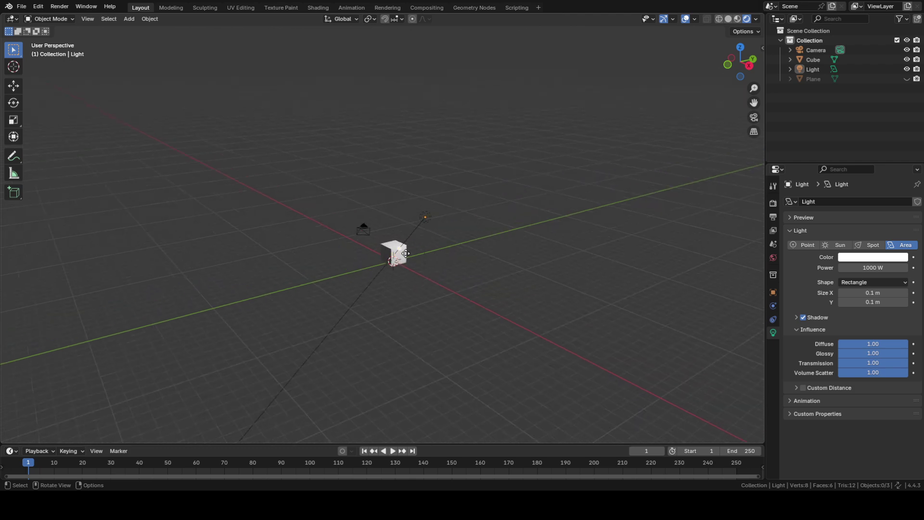
- Add an Area light and move it up along the global Z axis to hang high above the cube
{"action": "key", "text": "shift+a"}
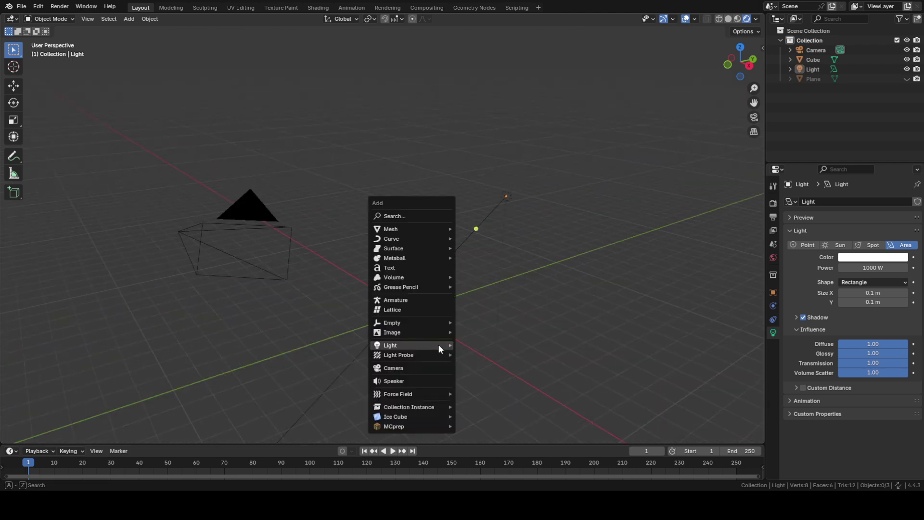
{"action": "mouse_move", "coordinate": [411, 345]}
{"action": "left_click", "coordinate": [484, 377]}
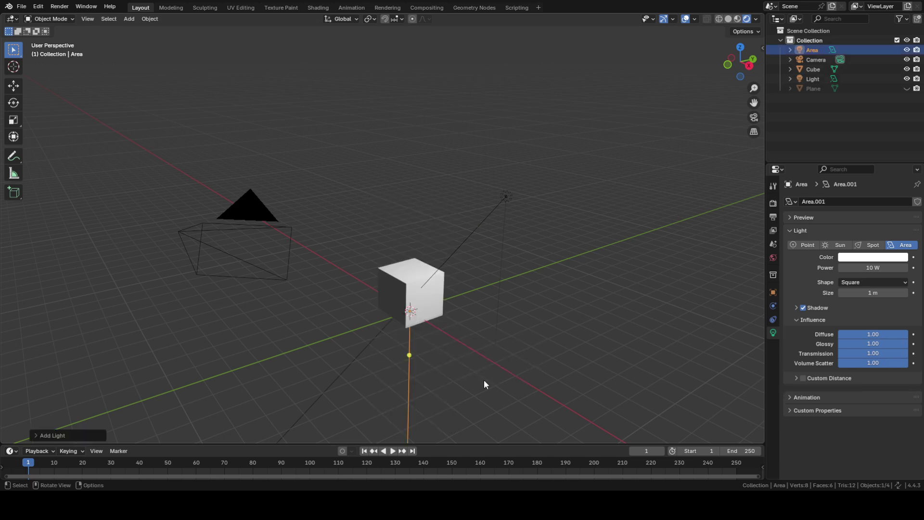
{"action": "key", "text": "g"}
{"action": "key", "text": "z"}
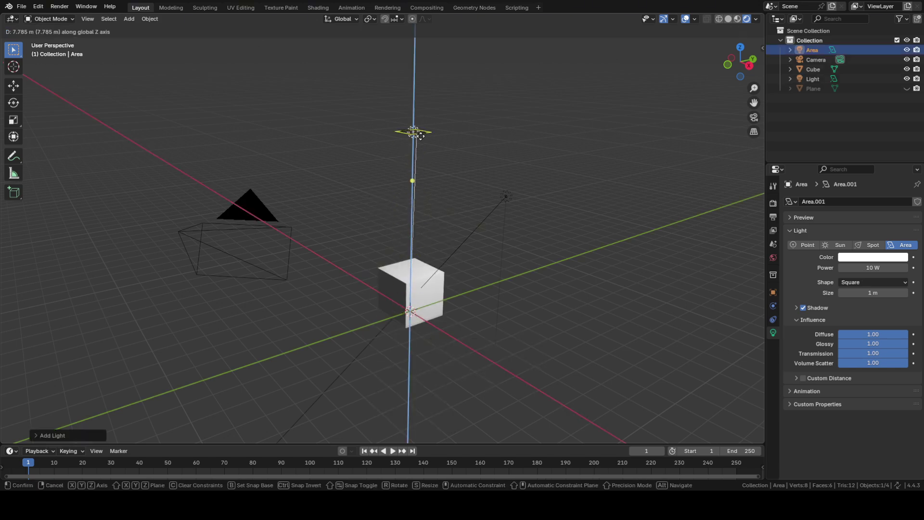
{"action": "left_click", "coordinate": [464, 191]}
- Scale up the new area light above the cube until it is much larger than the cube
{"action": "middle_click_drag", "start_coordinate": [463, 191], "coordinate": [402, 220]}
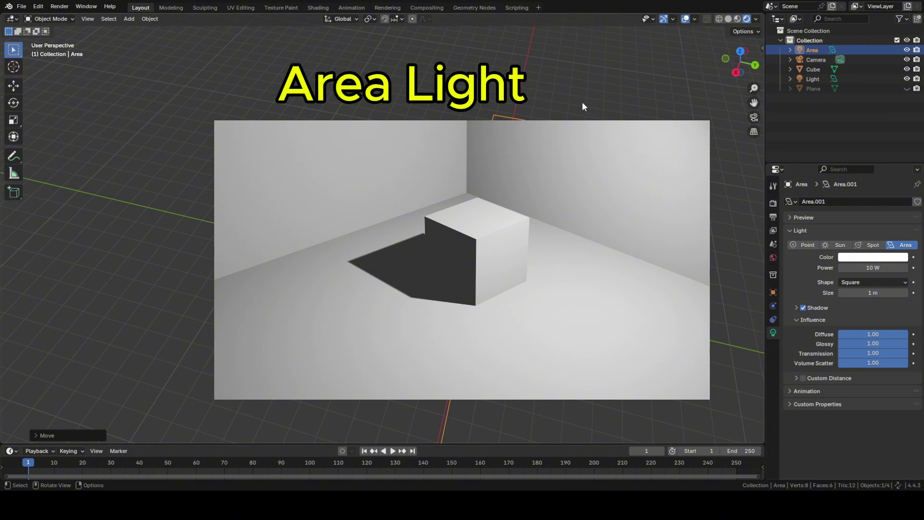
{"action": "key", "text": "s"}
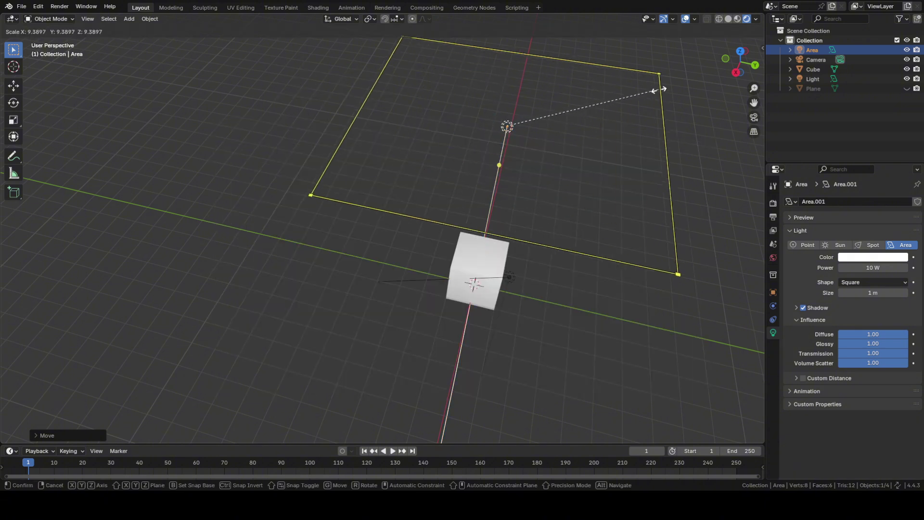
{"action": "left_click", "coordinate": [679, 73]}
{"action": "middle_click_drag", "start_coordinate": [337, 200], "coordinate": [316, 204]}
{"action": "scroll", "coordinate": [259, 175], "scroll_direction": "down", "scroll_amount": 3}
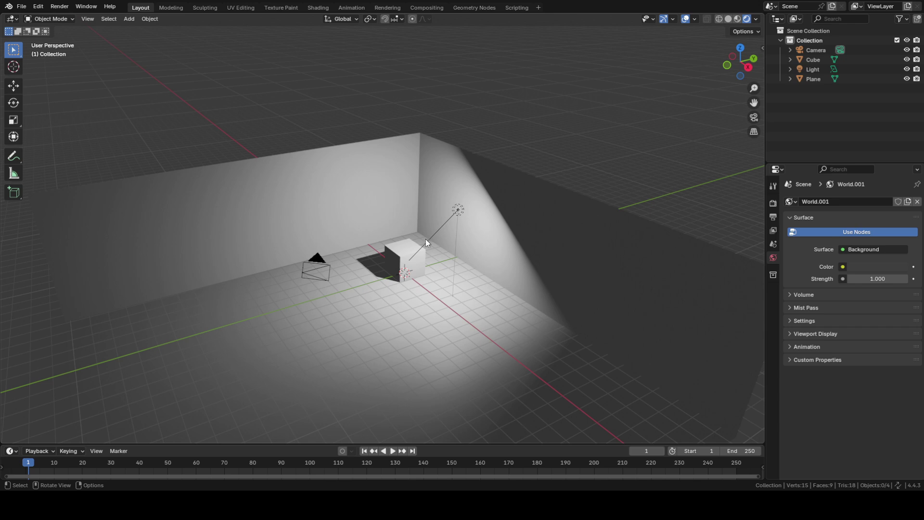
- Inspect the lit room around the cube, ending in the scene camera's view
{"action": "middle_click_drag", "start_coordinate": [480, 322], "coordinate": [522, 314]}
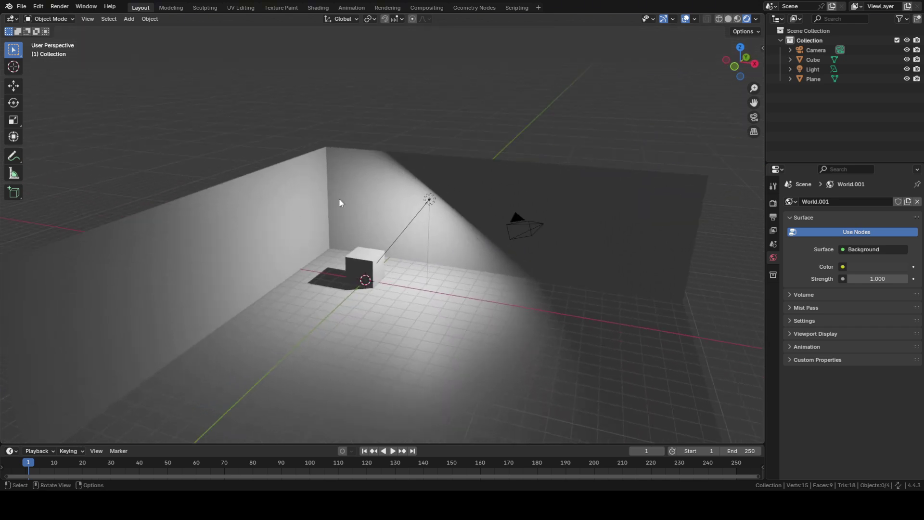
{"action": "middle_click_drag", "start_coordinate": [330, 266], "coordinate": [355, 259]}
{"action": "key", "text": "KP_0"}
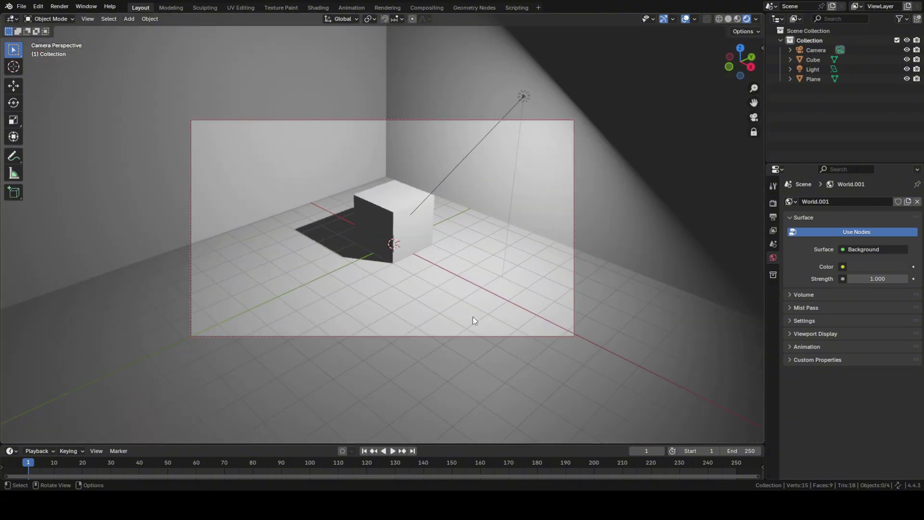
- Select the room's light and compare its Spot, Sun and Point types, leaving it set to Point
{"action": "left_click", "coordinate": [524, 96]}
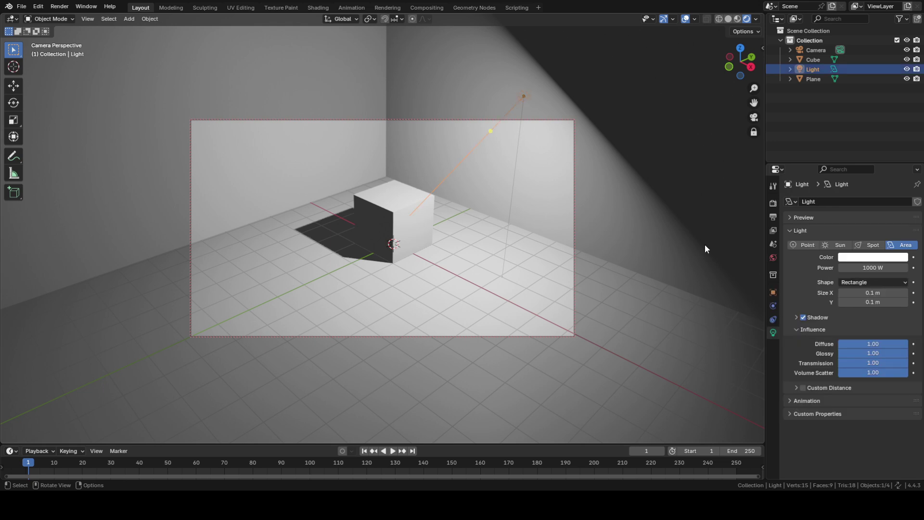
{"action": "left_click", "coordinate": [877, 245]}
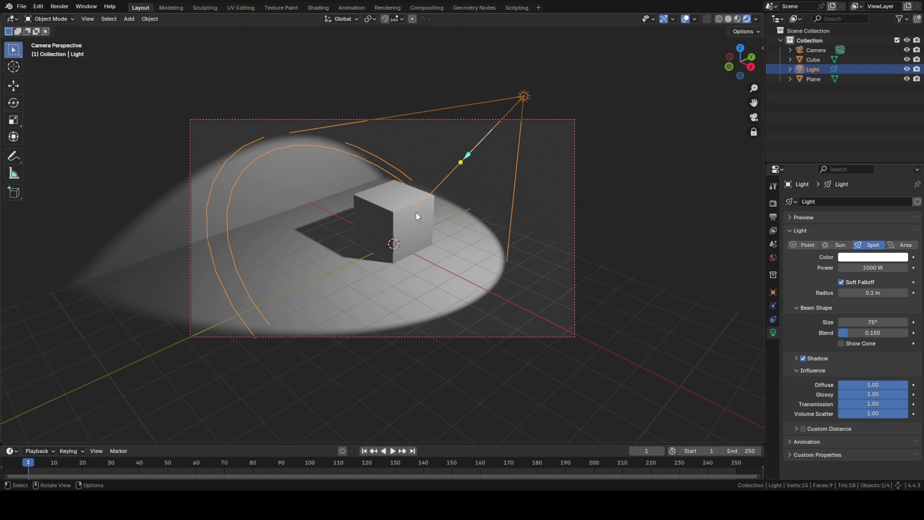
{"action": "left_click", "coordinate": [829, 247]}
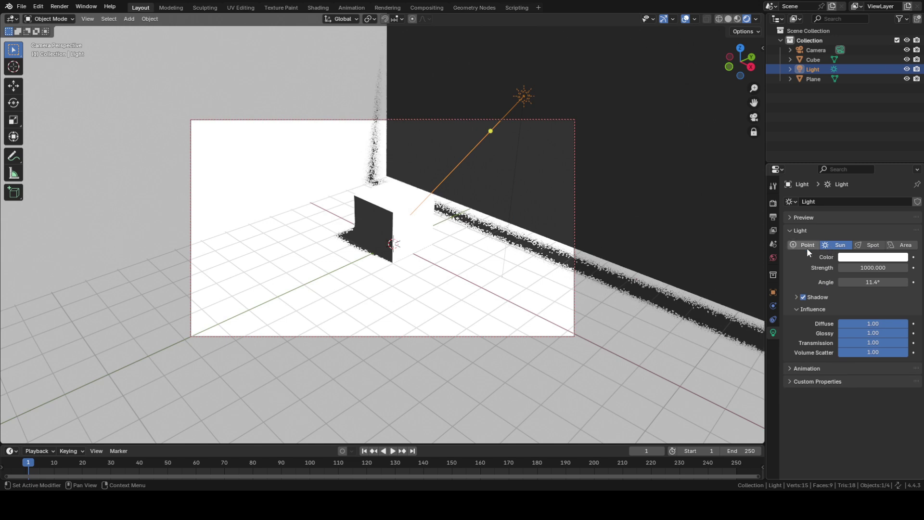
{"action": "left_click", "coordinate": [806, 246]}
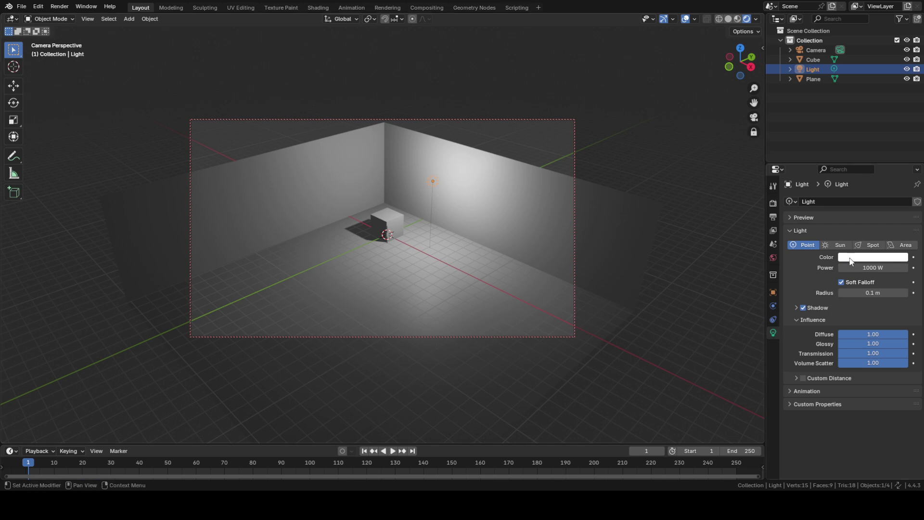
- Collapse the point light's Influence settings and change its color to red
{"action": "left_click", "coordinate": [797, 320]}
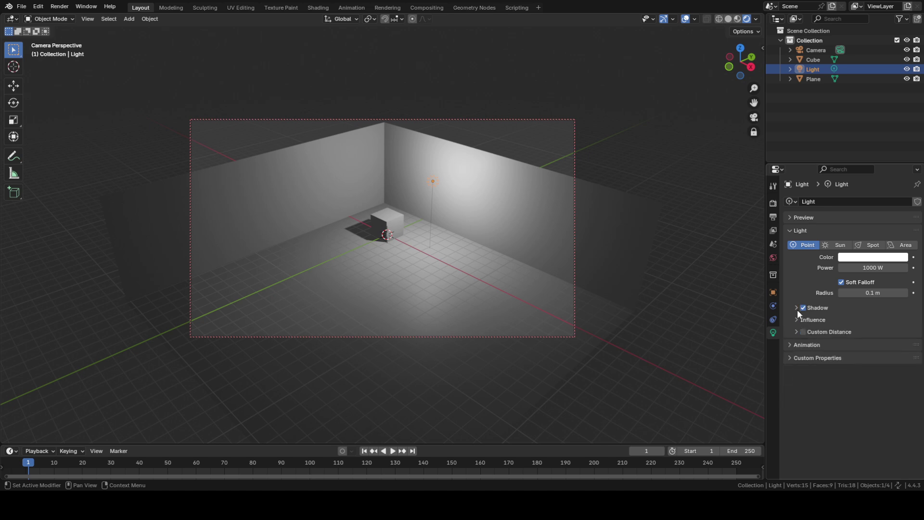
{"action": "left_click", "coordinate": [859, 258]}
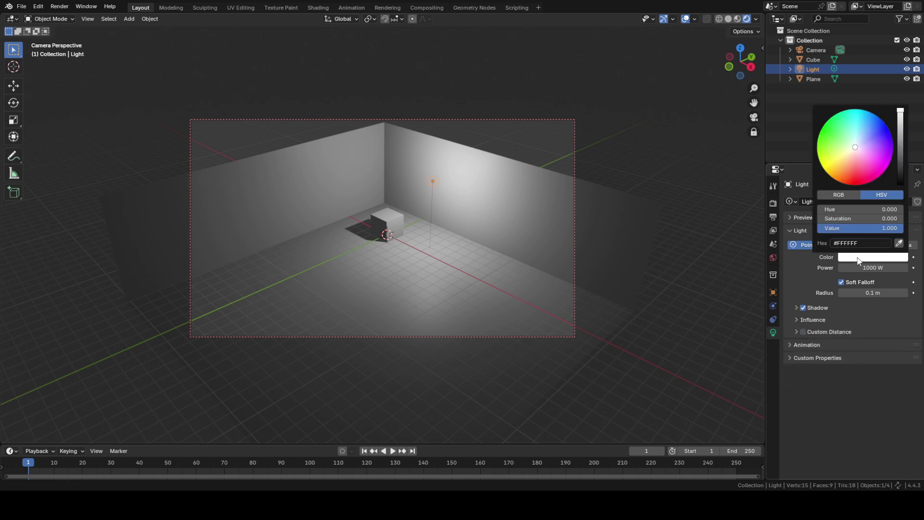
{"action": "left_click_drag", "start_coordinate": [854, 147], "coordinate": [853, 183]}
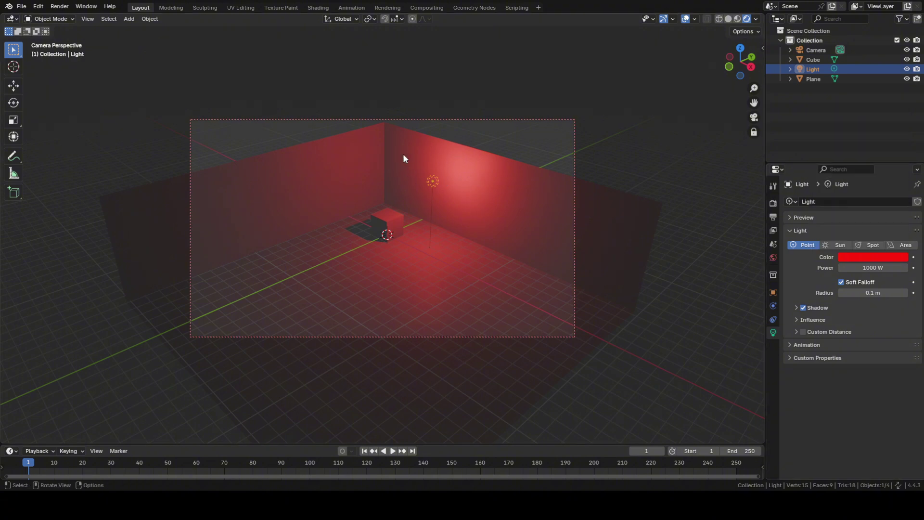
- Try the red point light's power at 1 W and 2500 W, and finally set it to 9999 W
{"action": "double_click", "coordinate": [869, 268]}
{"action": "type", "text": "1"}
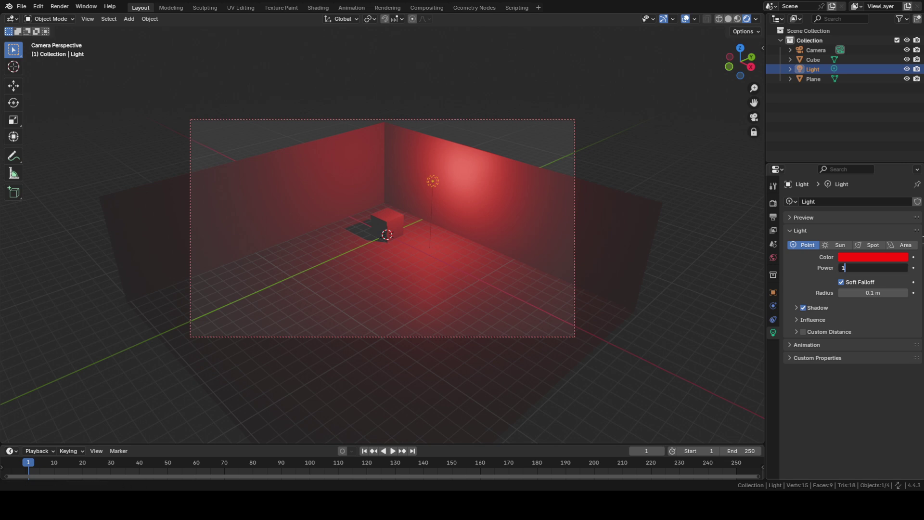
{"action": "key", "text": "Return"}
{"action": "double_click", "coordinate": [873, 268]}
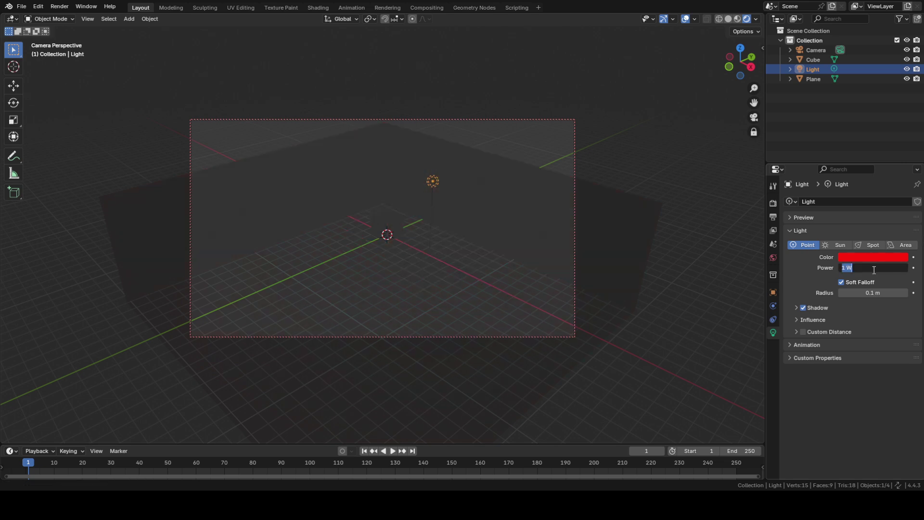
{"action": "type", "text": "2500"}
{"action": "key", "text": "Return"}
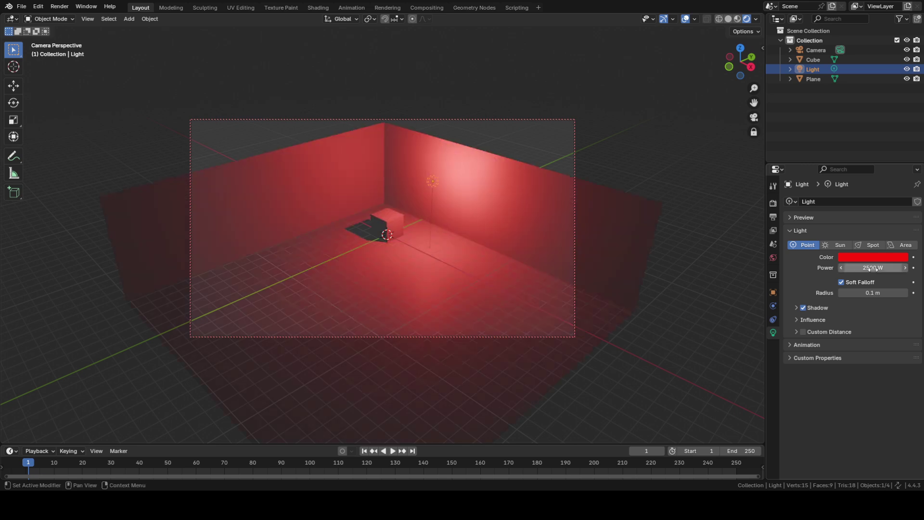
{"action": "left_click", "coordinate": [873, 268]}
{"action": "type", "text": "9999"}
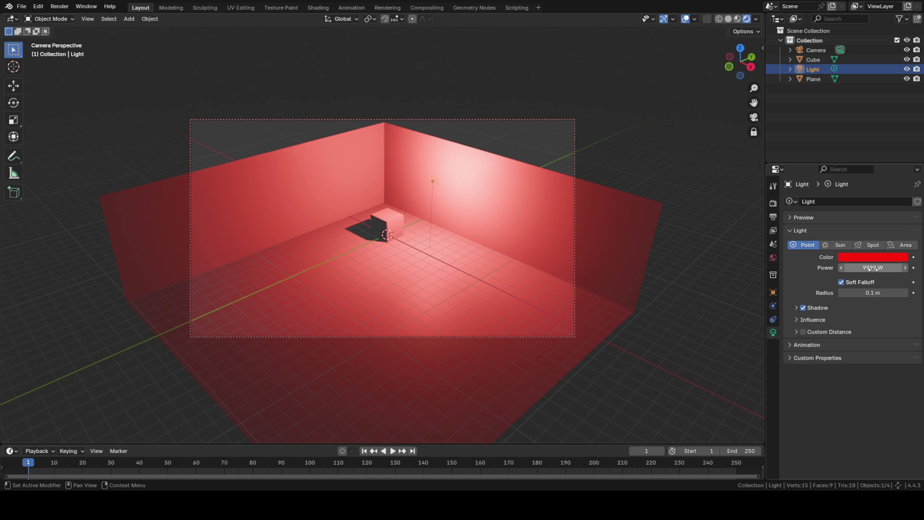
- Compare the room with the point light's shadow off and on, leaving it on, and exit the camera view
{"action": "left_click", "coordinate": [803, 308]}
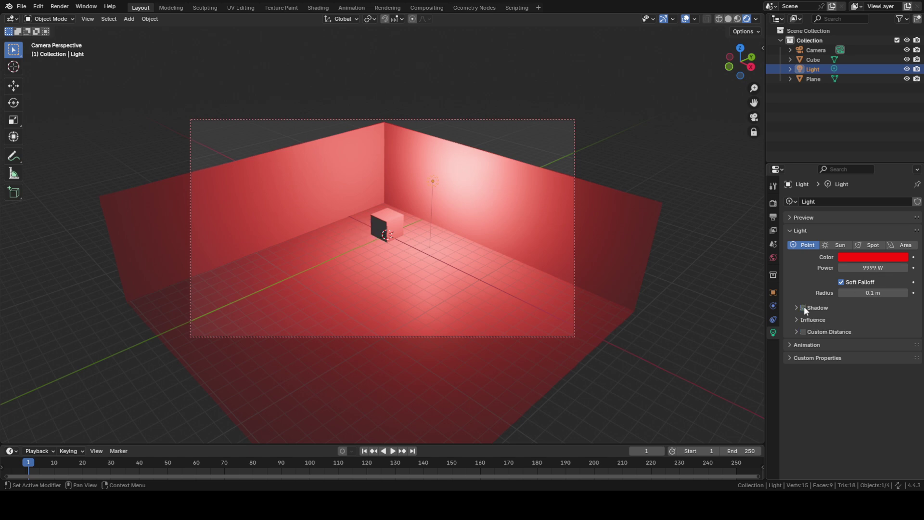
{"action": "left_click", "coordinate": [803, 308]}
{"action": "key", "text": "KP_0"}
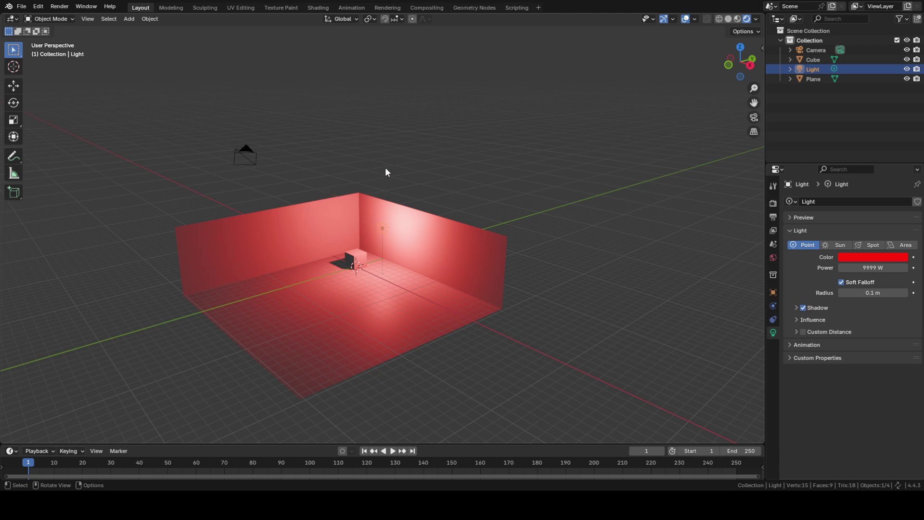
{"action": "scroll", "coordinate": [396, 237], "scroll_direction": "up", "scroll_amount": 1}
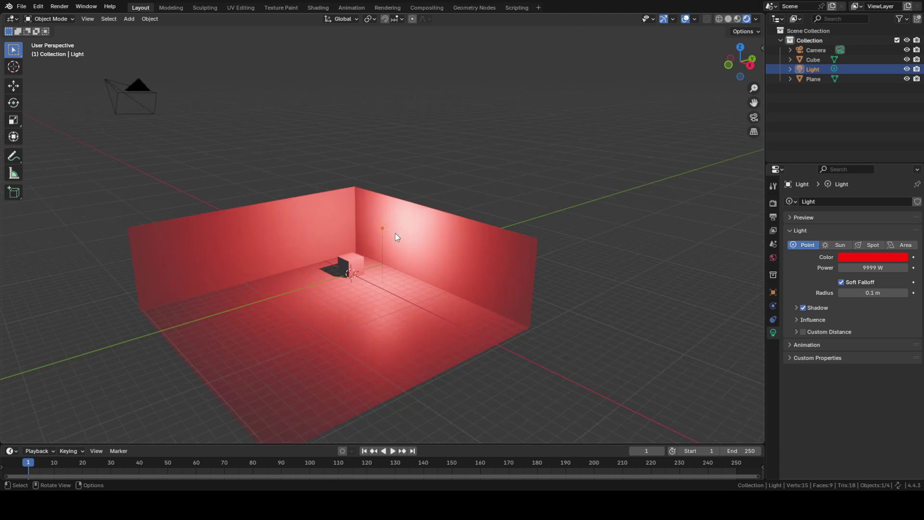
- Bring up the world settings and delete the light and the room plane from the scene
{"action": "left_click", "coordinate": [773, 258]}
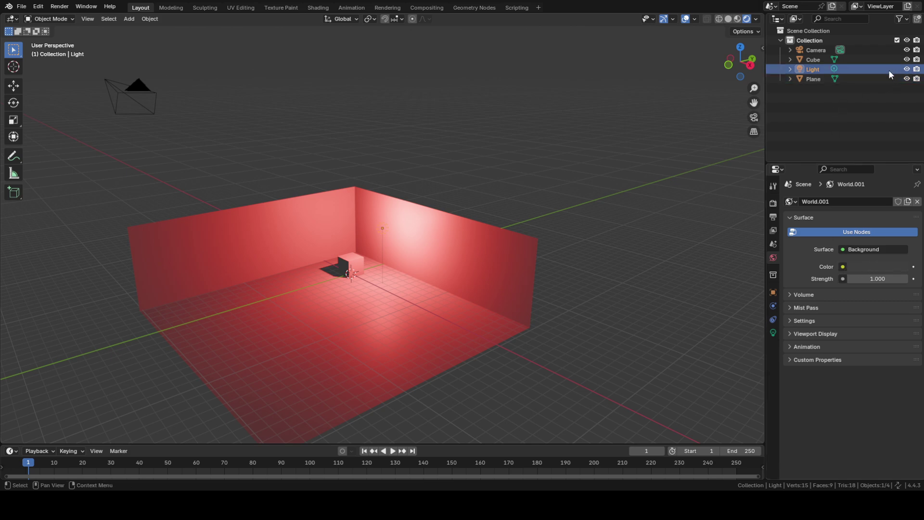
{"action": "key", "text": "x"}
{"action": "left_click", "coordinate": [859, 70]}
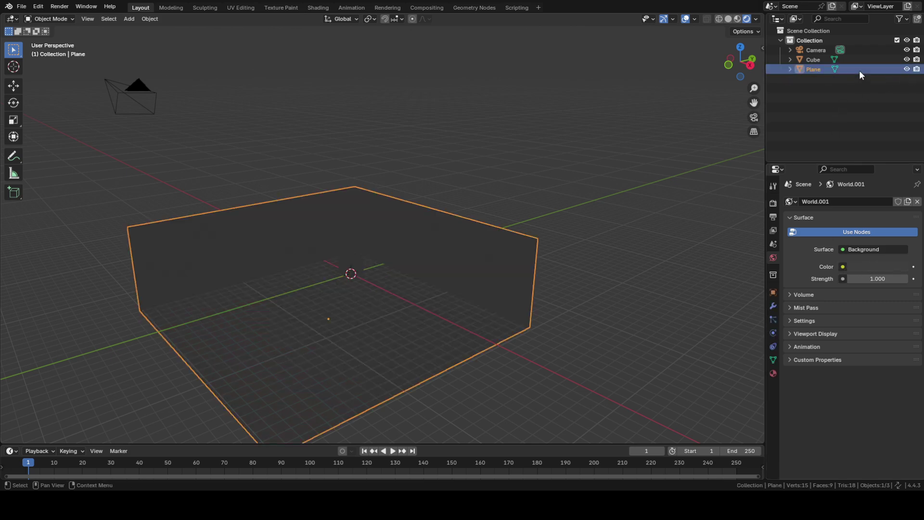
{"action": "key", "text": "x"}
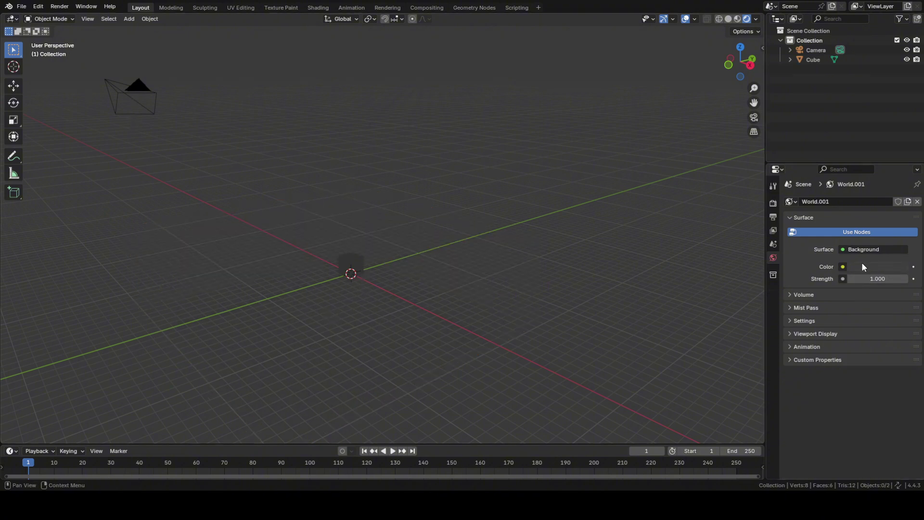
- Assign an Environment Texture using cannon_4k.exr to the world background's color
{"action": "left_click", "coordinate": [843, 266]}
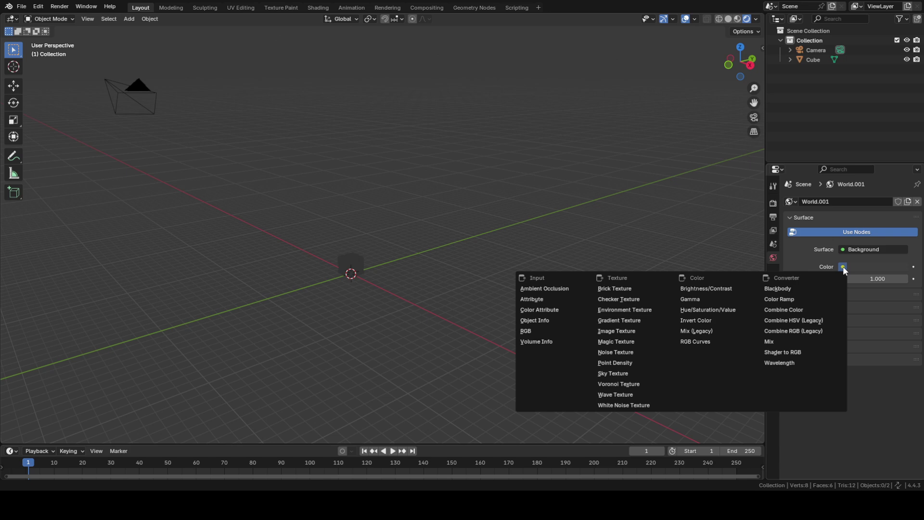
{"action": "left_click", "coordinate": [618, 310]}
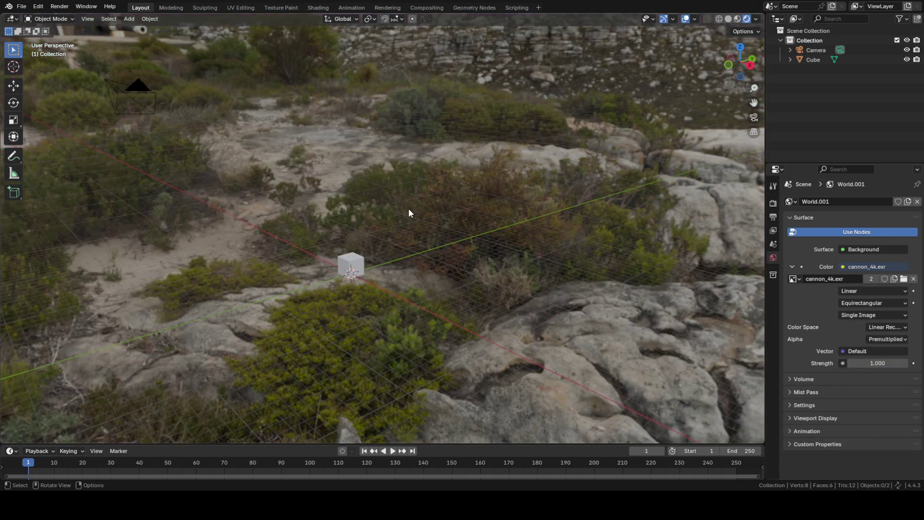
- Hide the viewport overlays and examine the cube against the environment from several sides
{"action": "middle_click_drag", "start_coordinate": [409, 208], "coordinate": [597, 202]}
{"action": "left_click", "coordinate": [686, 22]}
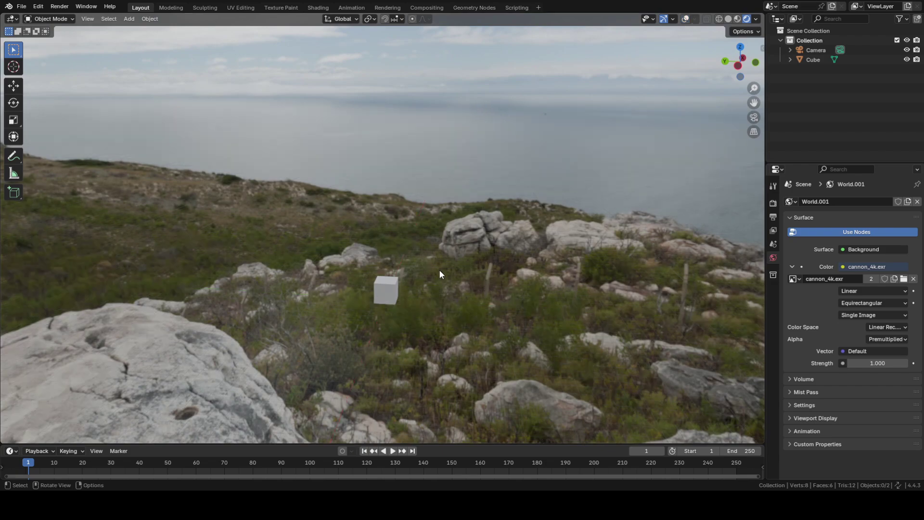
{"action": "middle_click_drag", "start_coordinate": [440, 270], "coordinate": [599, 274]}
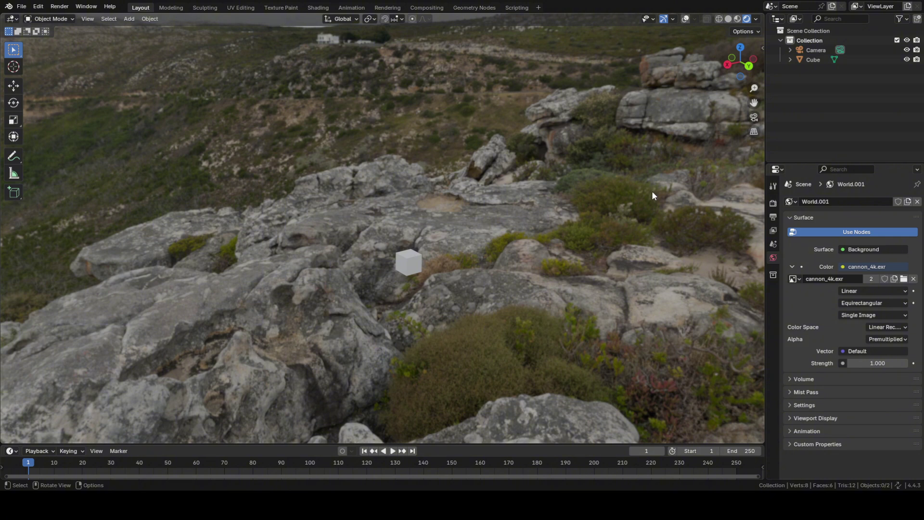
{"action": "key", "text": "F12"}
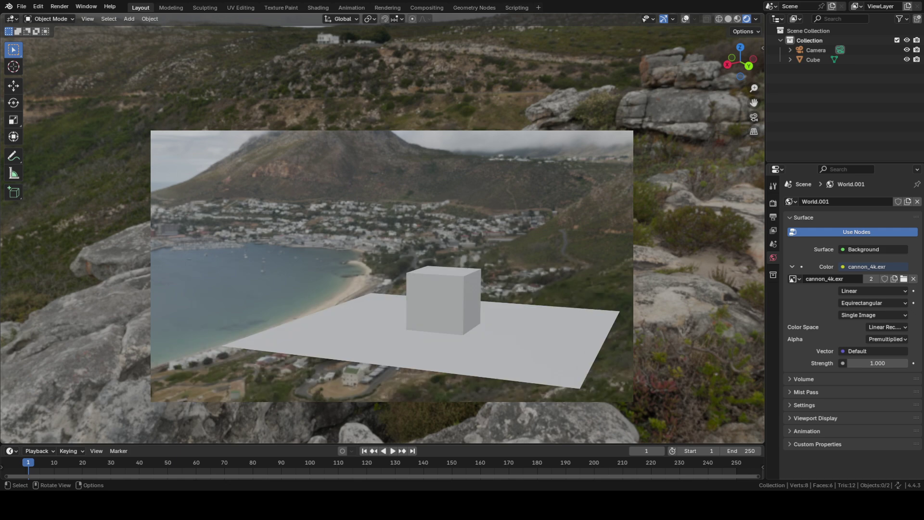
{"action": "key", "text": "Escape"}
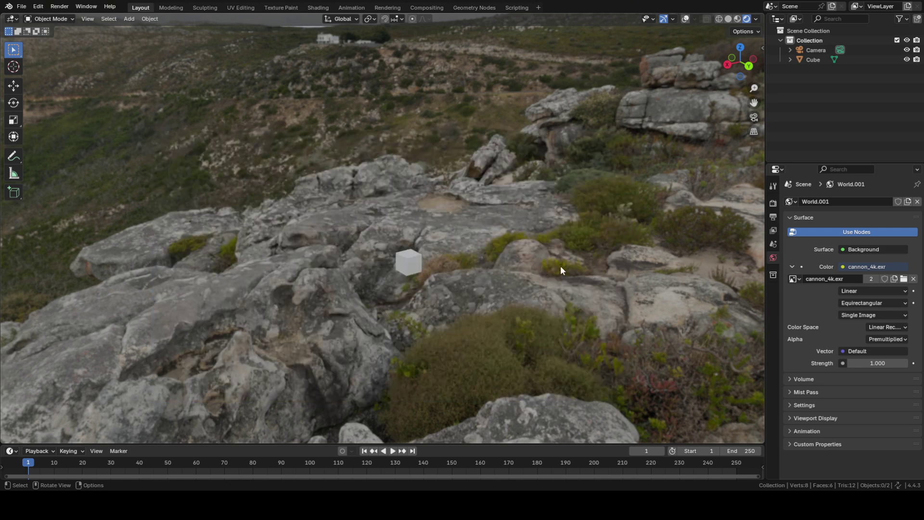